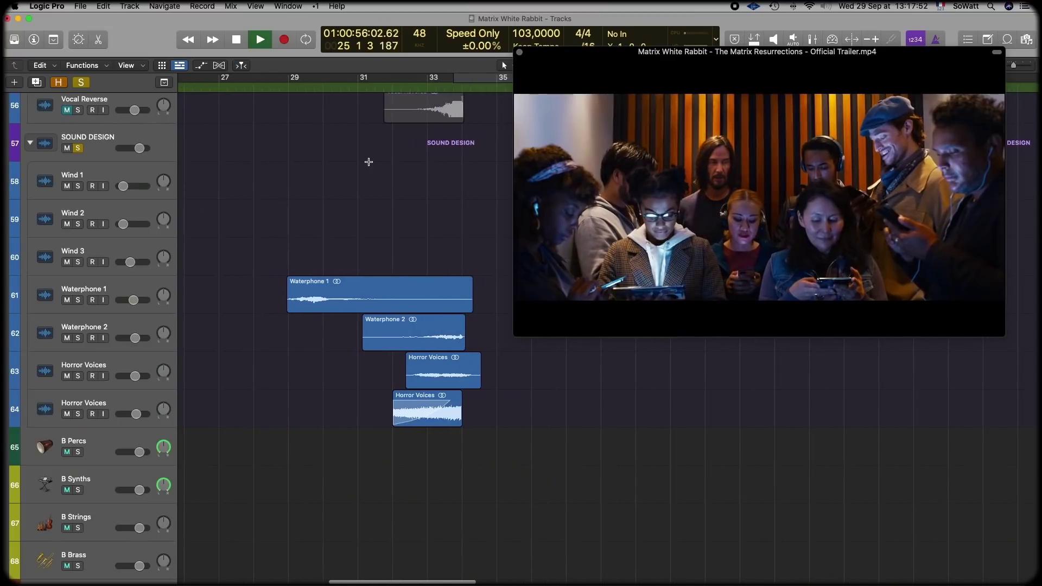
Review the sound design, lead vocal, strings and brass tracks during soloed playback against the trailer video.
scroll(369, 162, "left", 2)
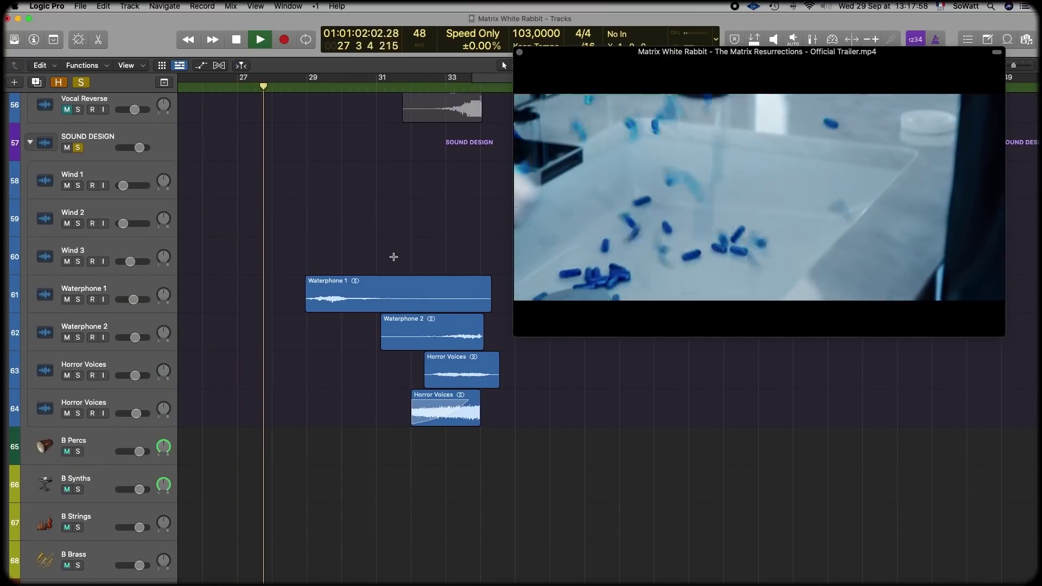
scroll(412, 270, "left", 4)
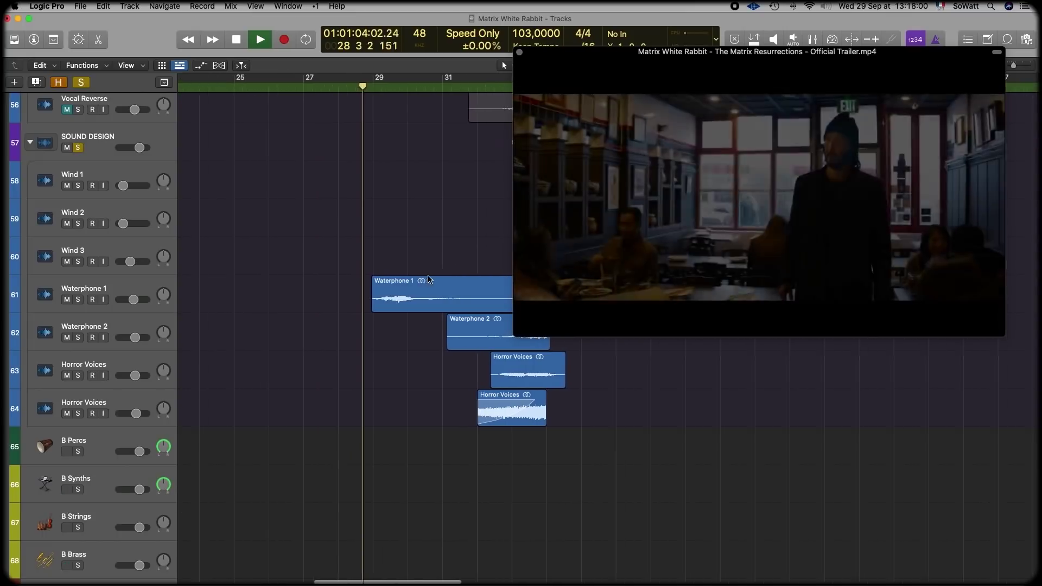
scroll(431, 280, "right", 5)
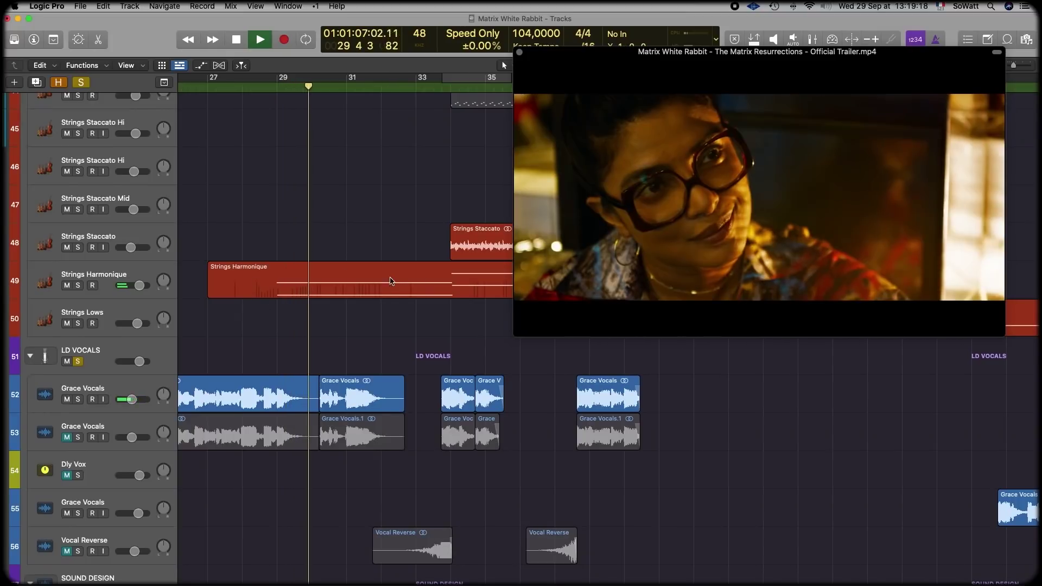
scroll(389, 279, "up", 5)
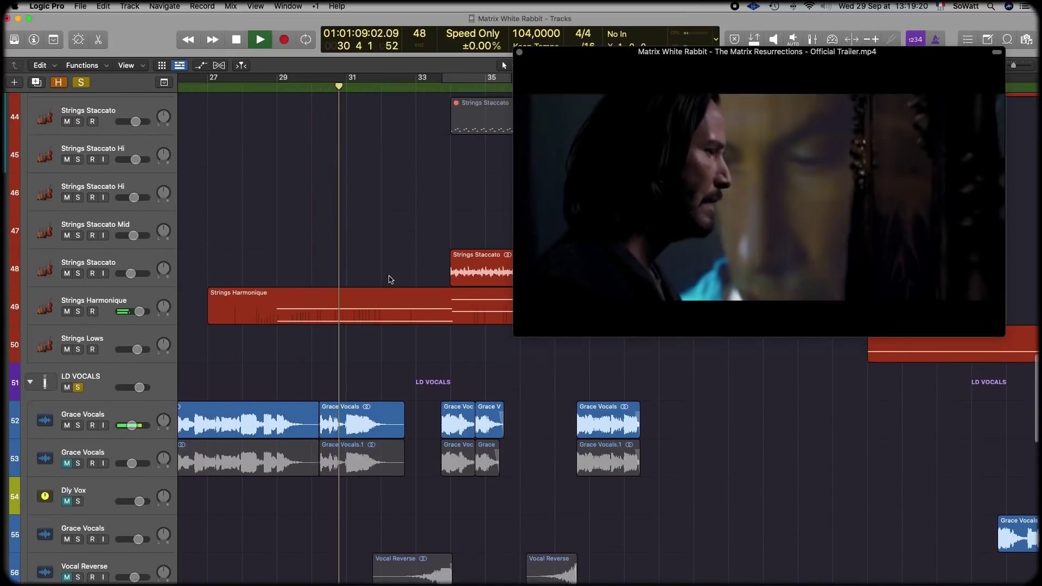
scroll(389, 280, "up", 1)
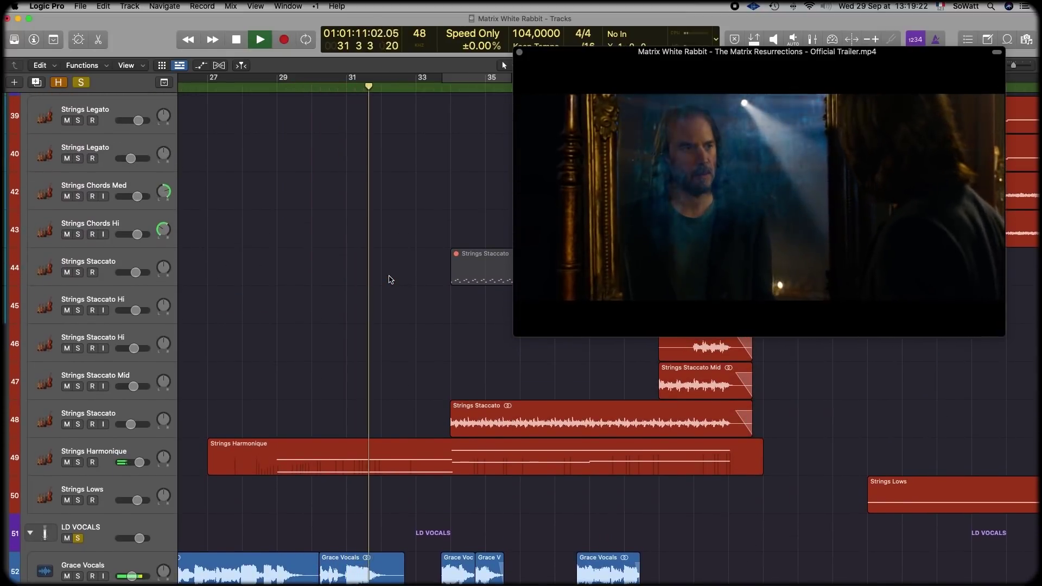
scroll(389, 280, "up", 5)
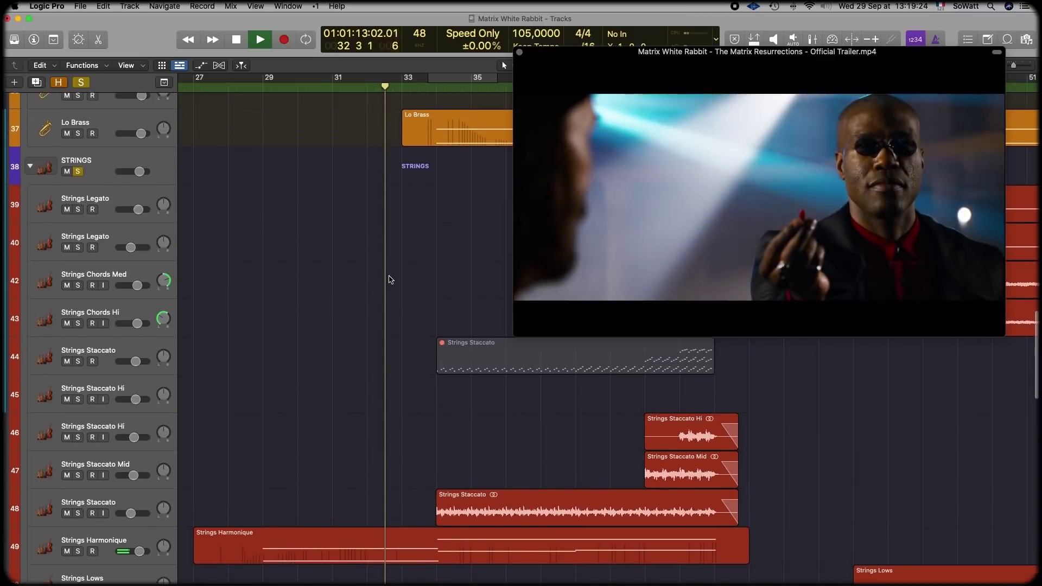
scroll(389, 280, "up", 3)
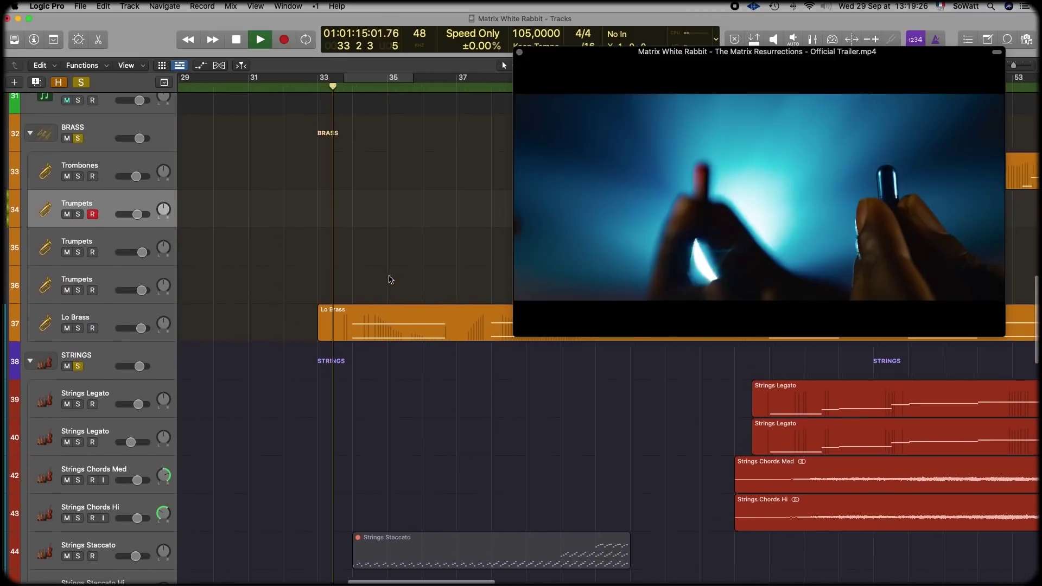
scroll(389, 280, "right", 3)
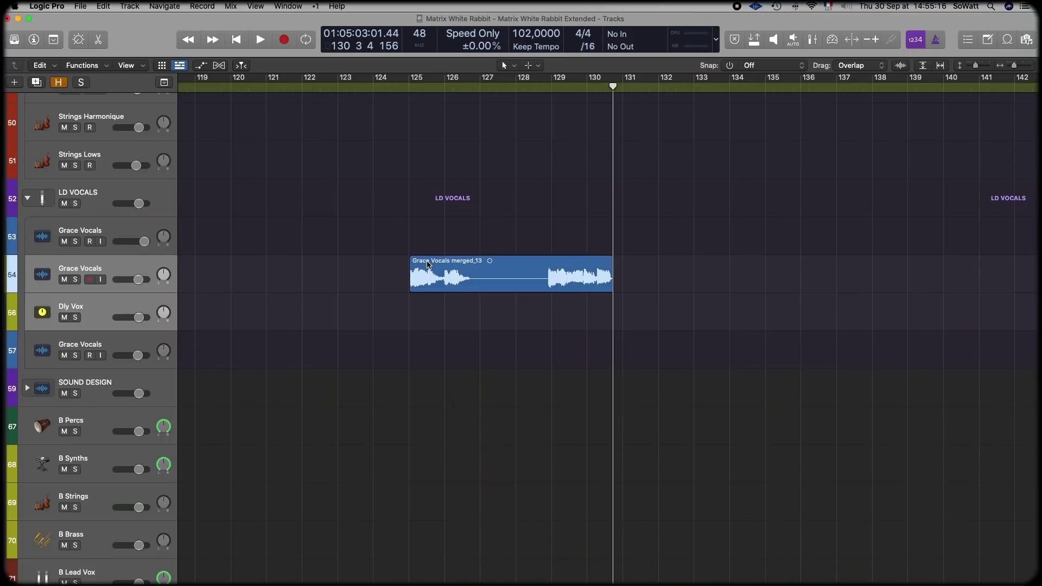
Play back the merged vocal region on track 54 from bar 125, then its second phrase near bar 129.
left_click(428, 264)
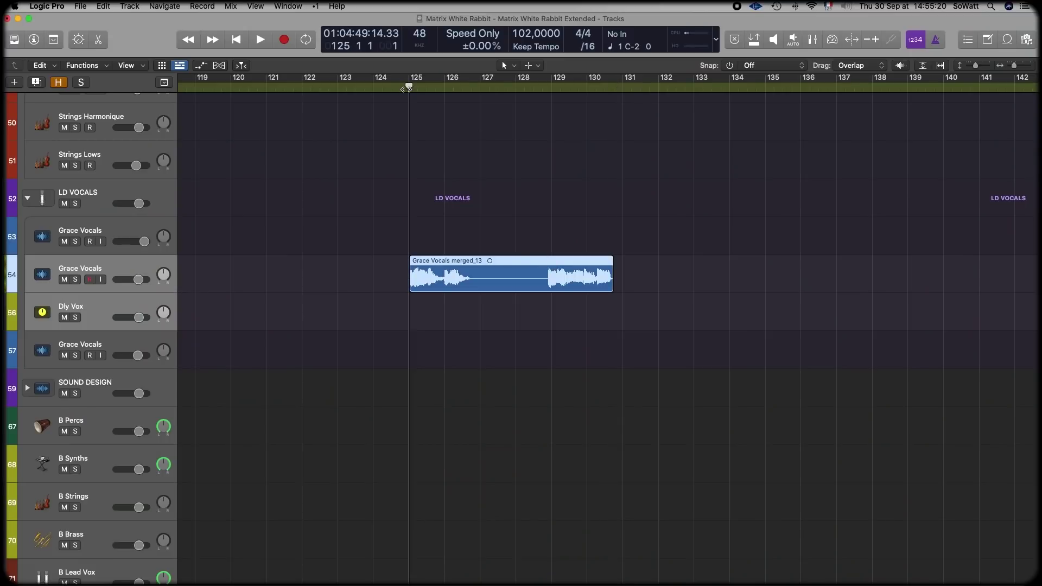
key("space")
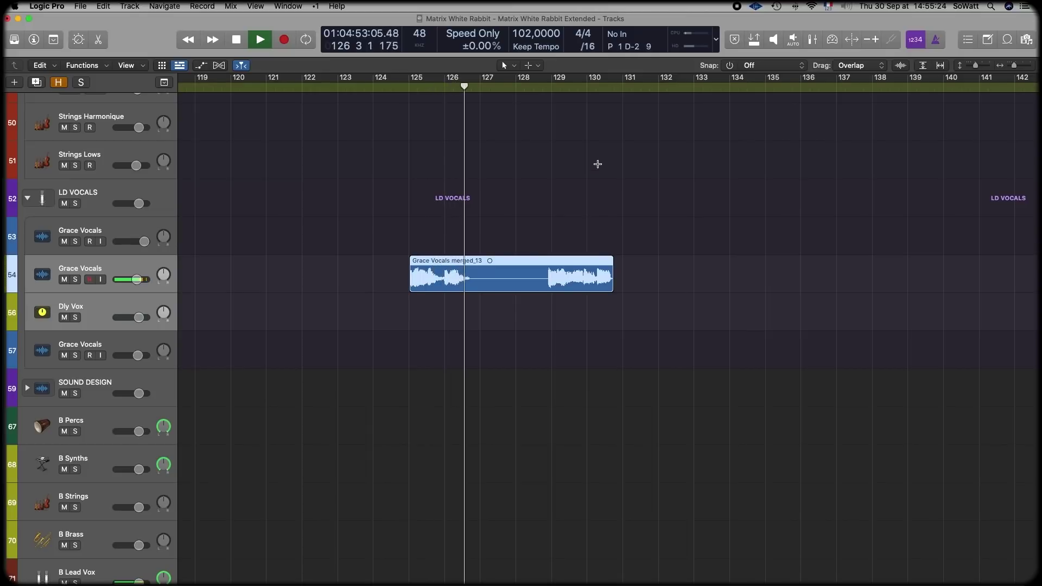
left_click(543, 87)
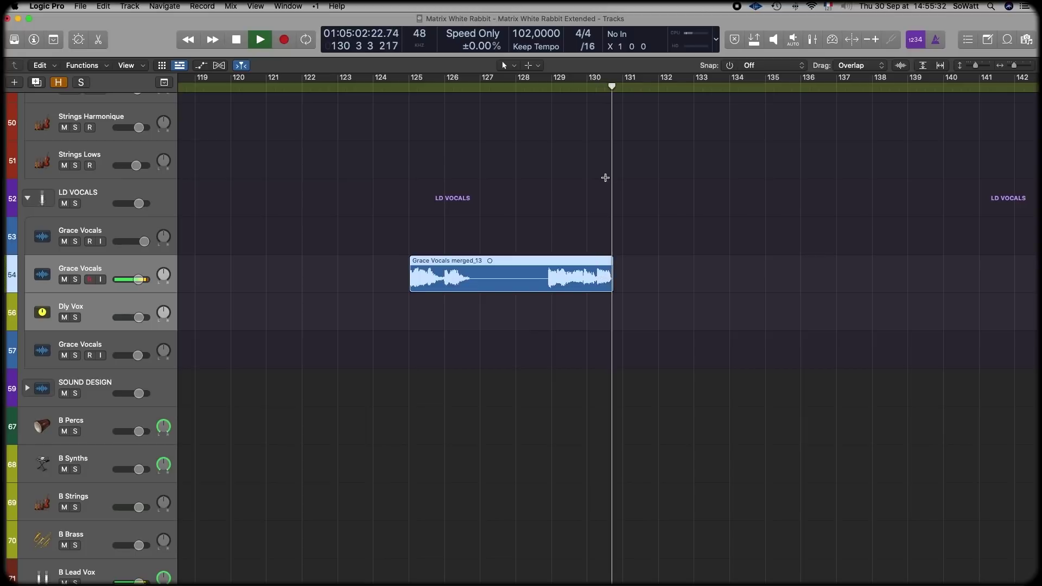
key("space")
Reverse the merged vocal region's audio file in the File editor, audition it and close the editor.
scroll(608, 326, "left", 1)
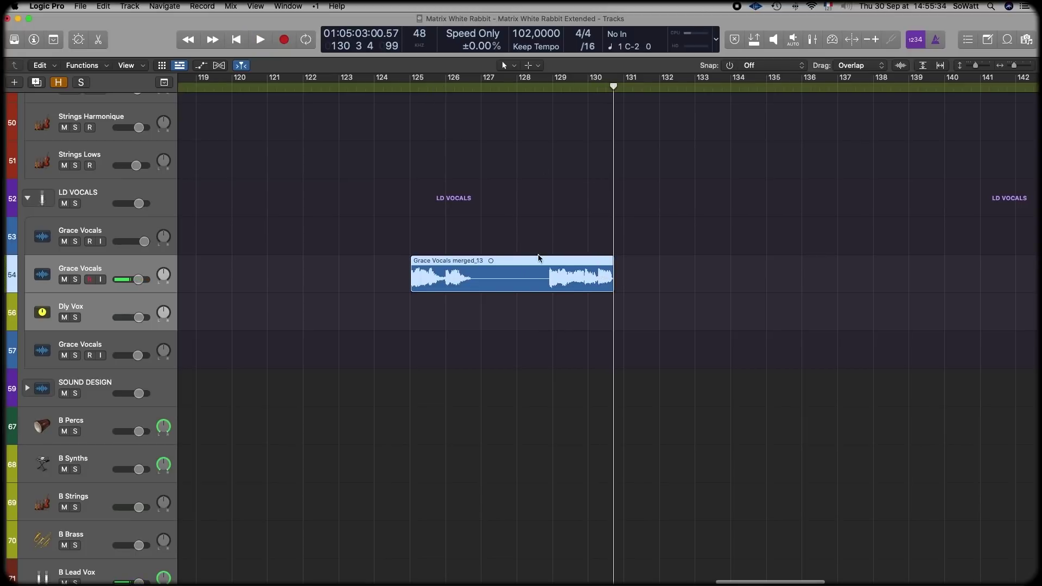
key("e")
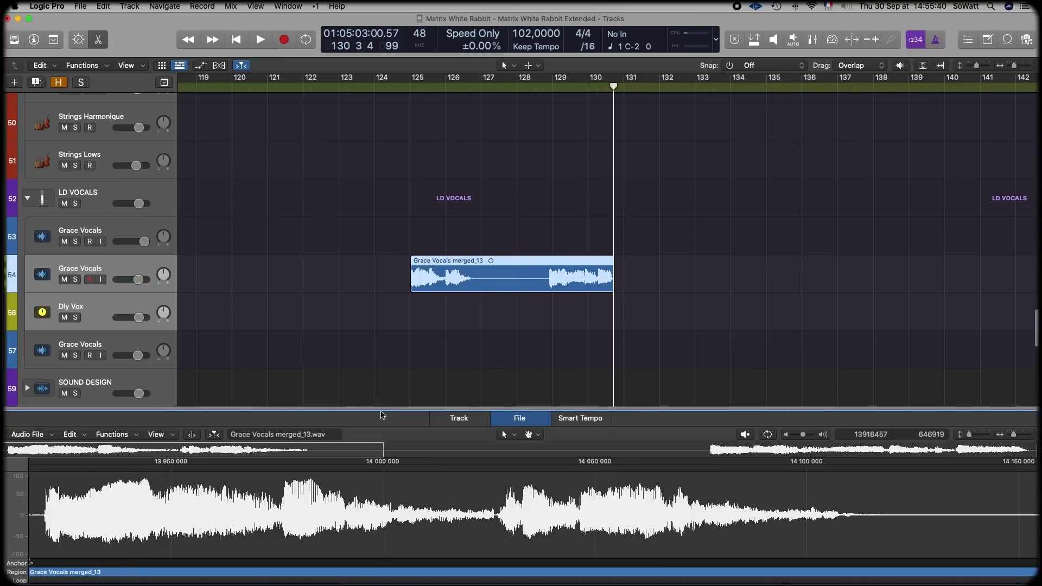
left_click(112, 435)
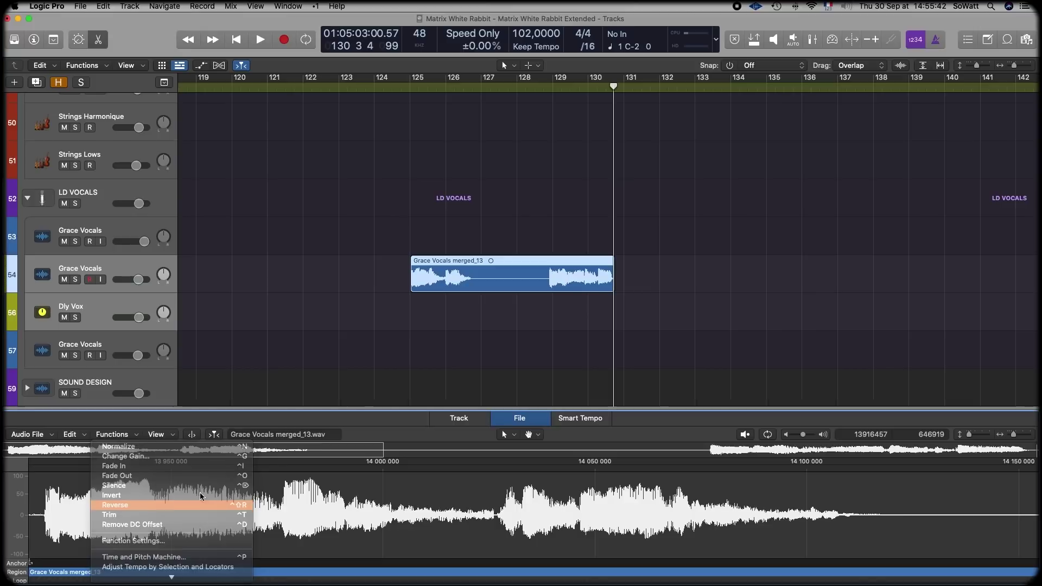
left_click(125, 508)
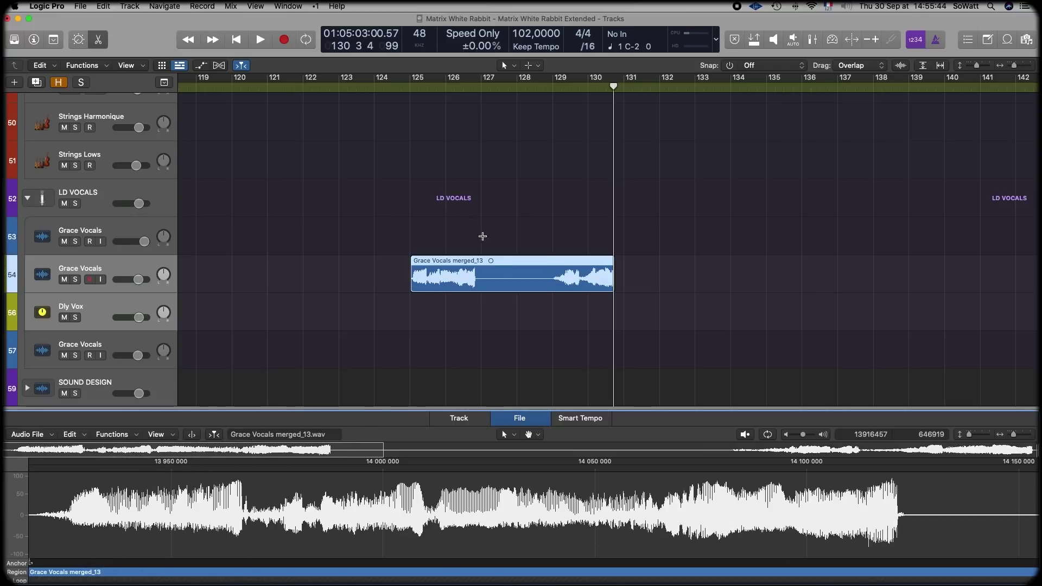
key("space")
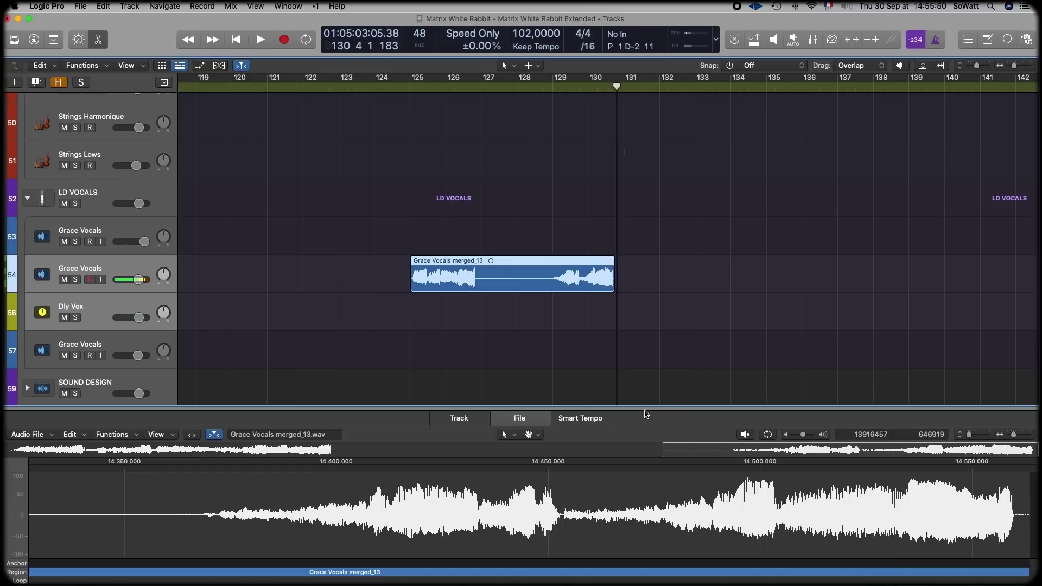
key("e")
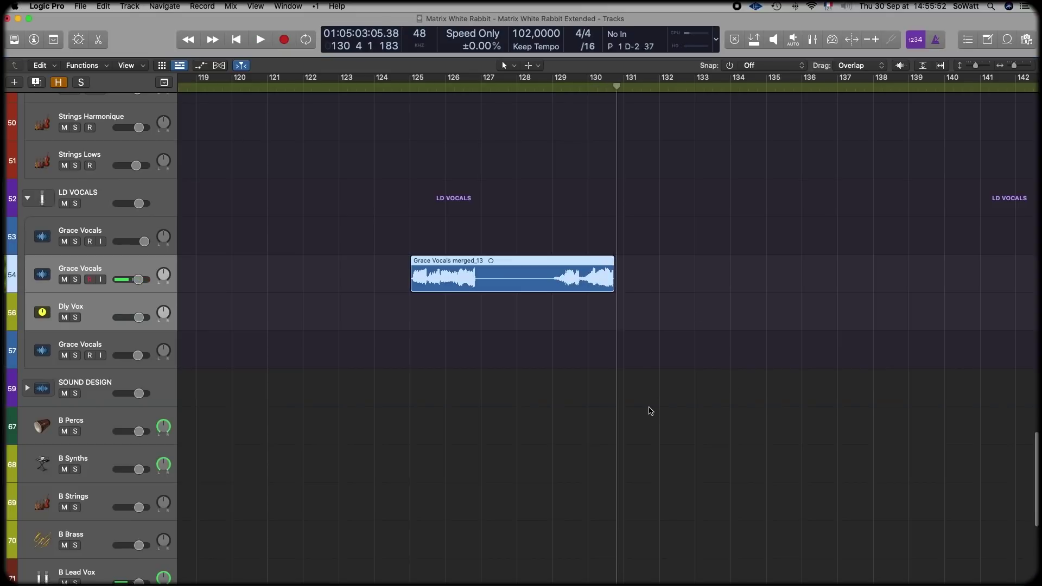
Render ValhallaVintageVerb onto the reversed vocal region with Selection-Based Processing, at 100% mix and 4.00 s decay with Add Effect Tail on.
key("alt+x")
left_click_drag(583, 308, 767, 288)
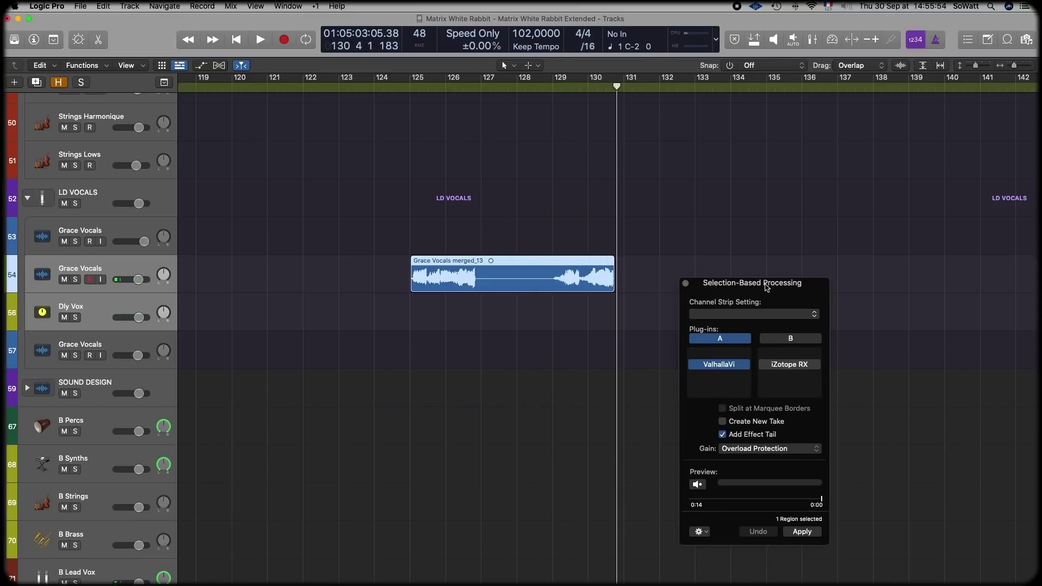
left_click(731, 368)
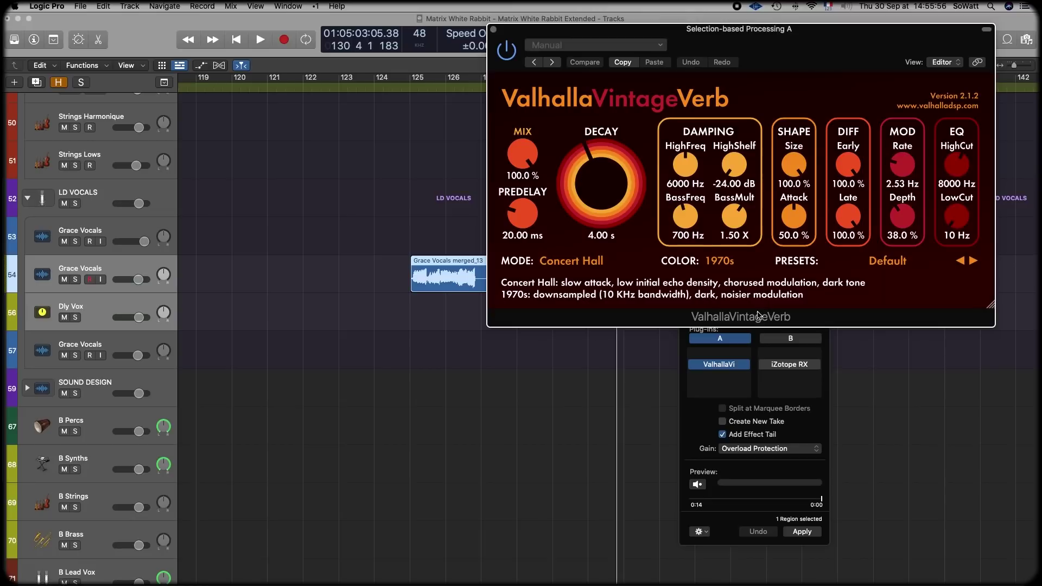
left_click(494, 29)
left_click(804, 531)
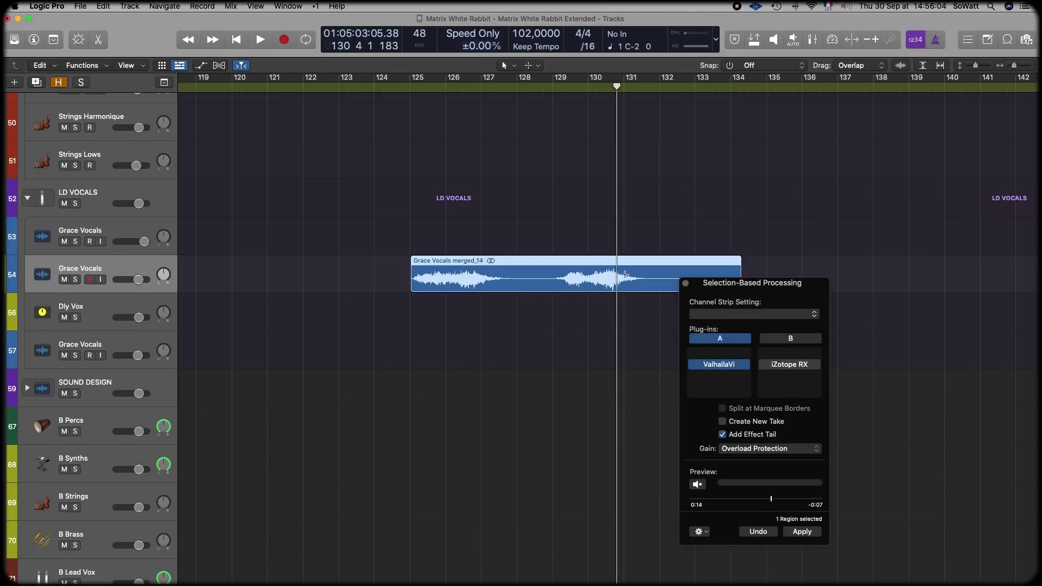
Play back the reverb-processed vocal region to hear the rendered reverb.
left_click_drag(702, 287, 798, 285)
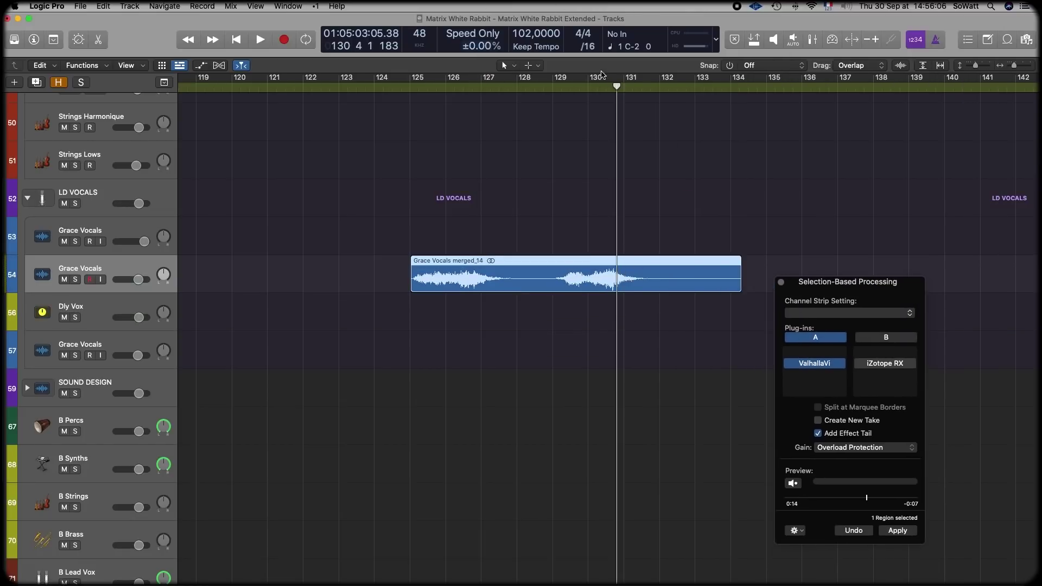
key("comma")
key("comma")
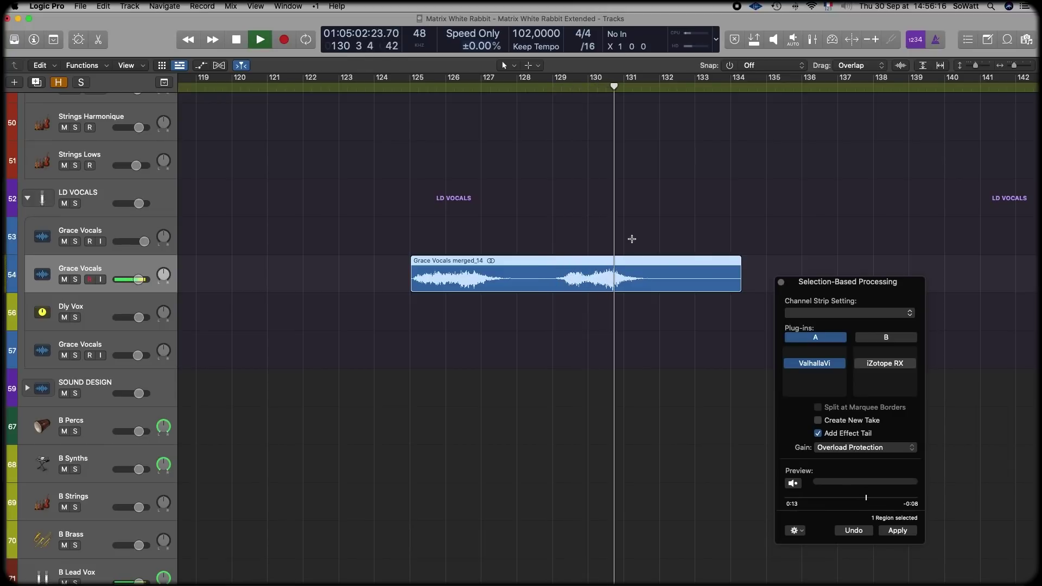
key("space")
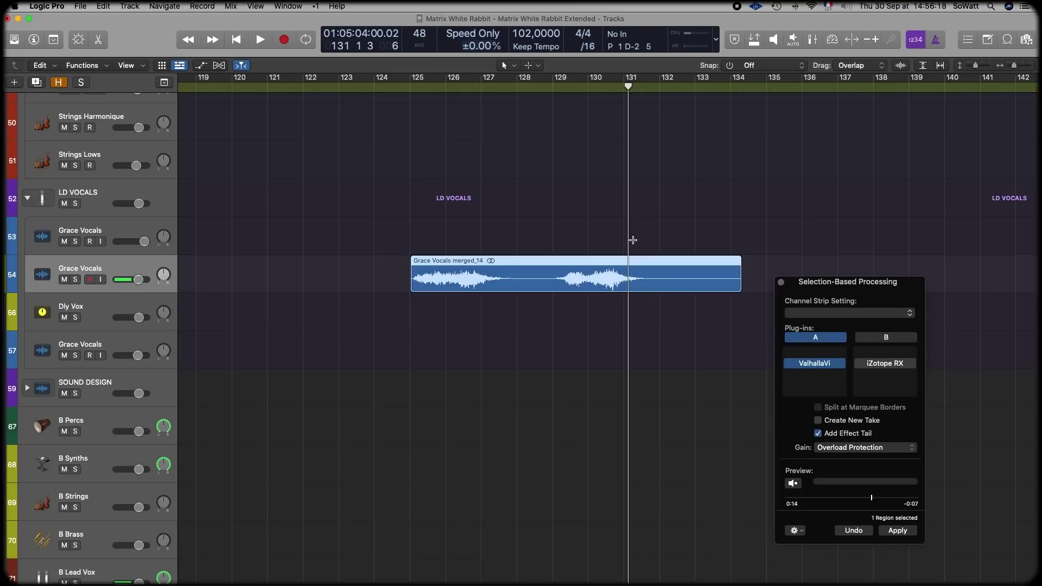
Reverse the reverb-processed vocal region's audio file in the File editor and audition the resulting swells.
double_click(607, 263)
left_click(116, 437)
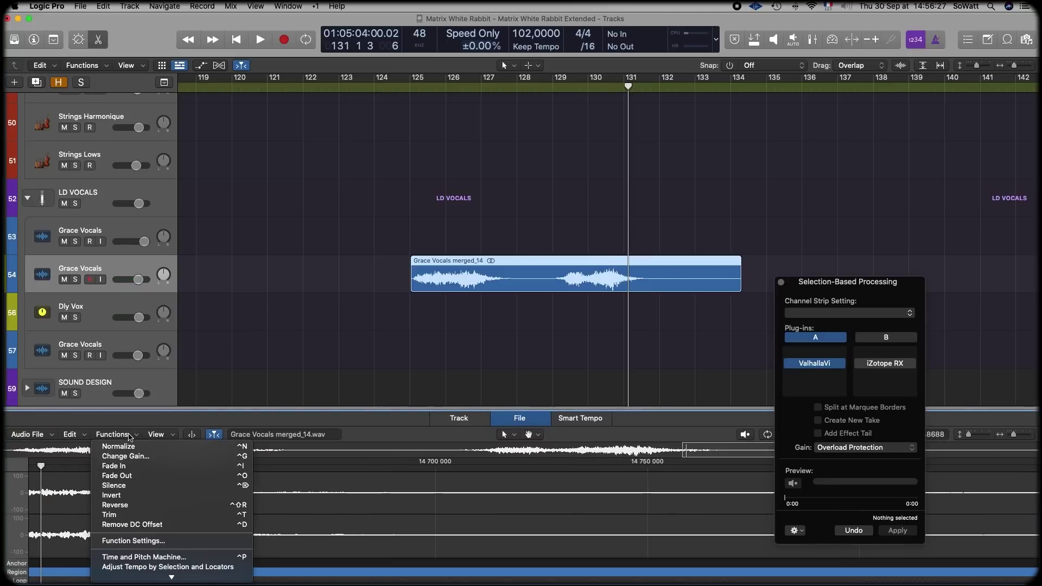
left_click(152, 511)
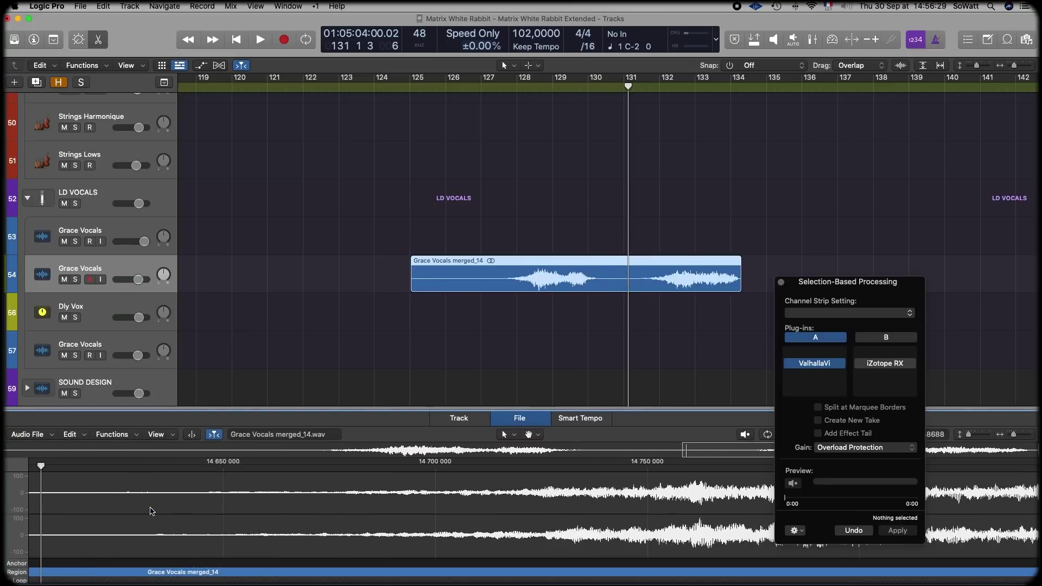
left_click_drag(629, 86, 508, 92)
key("space")
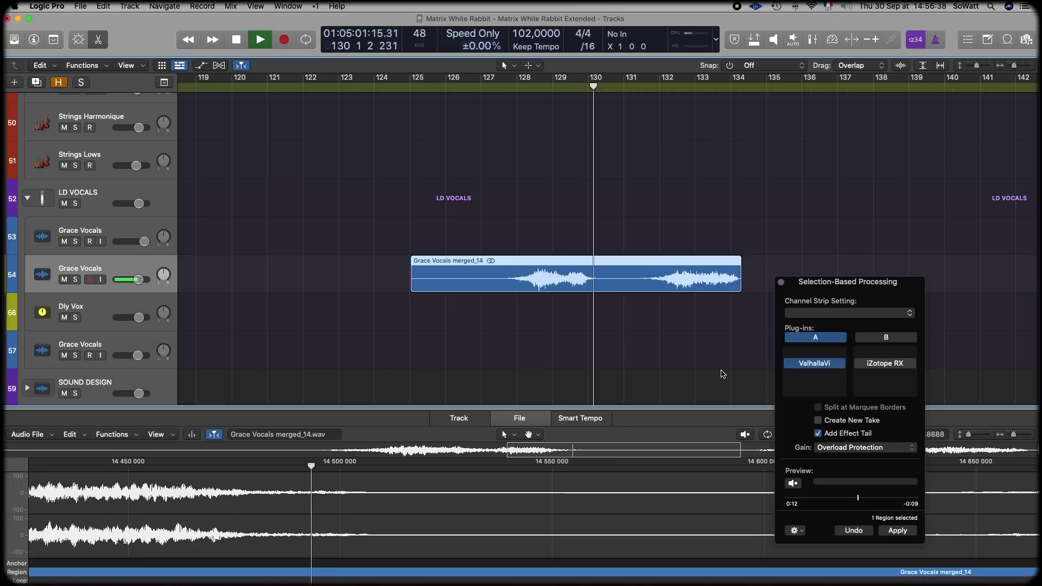
key("space")
key("e")
Move the reversed reverb region from bar 125 to about bar 34, beneath the lead vocal phrases.
scroll(606, 263, "down", 10)
left_click(603, 263)
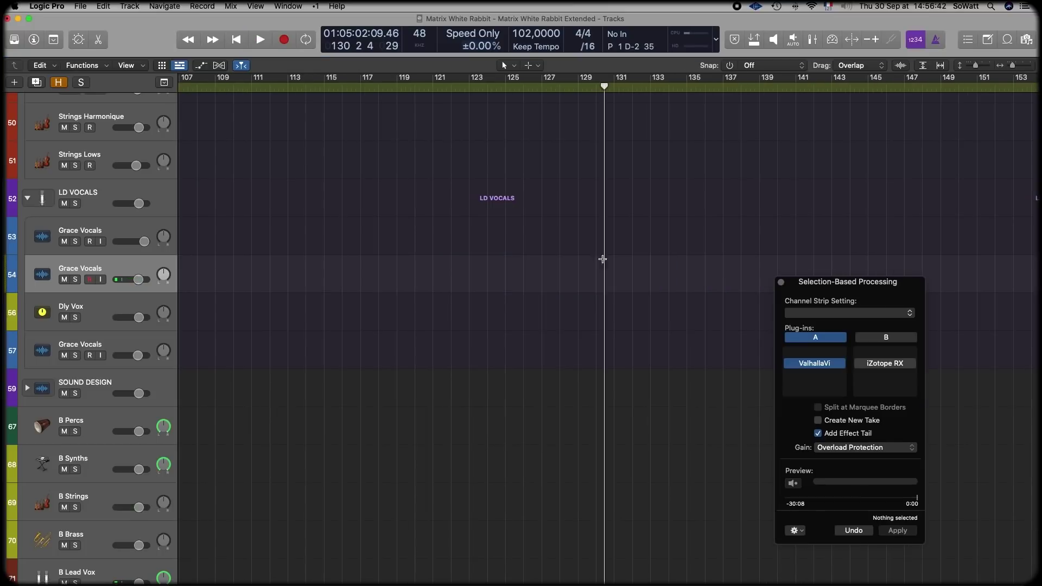
scroll(604, 263, "right", 10)
key("super+z")
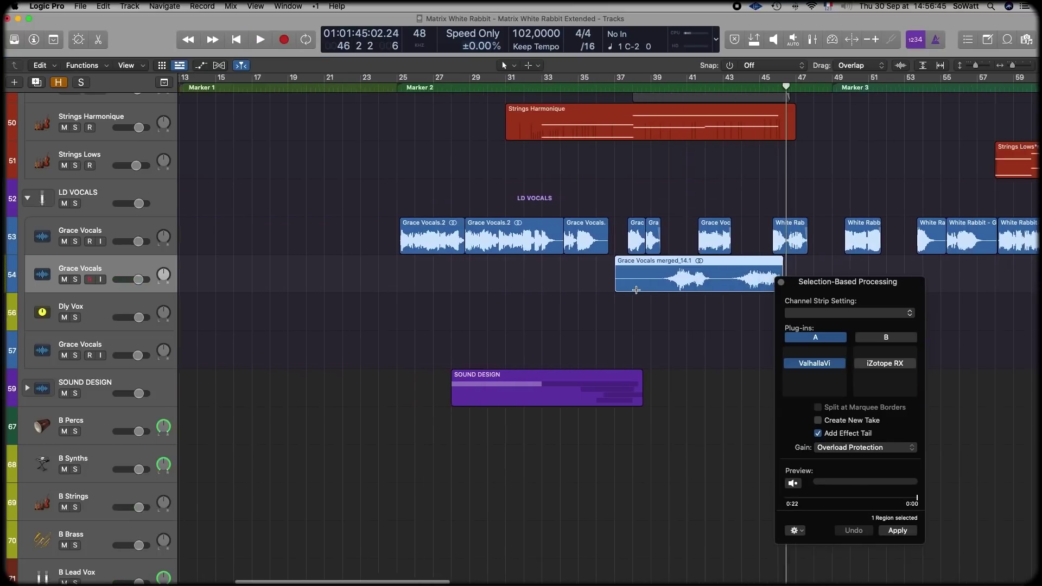
left_click_drag(693, 265, 648, 258)
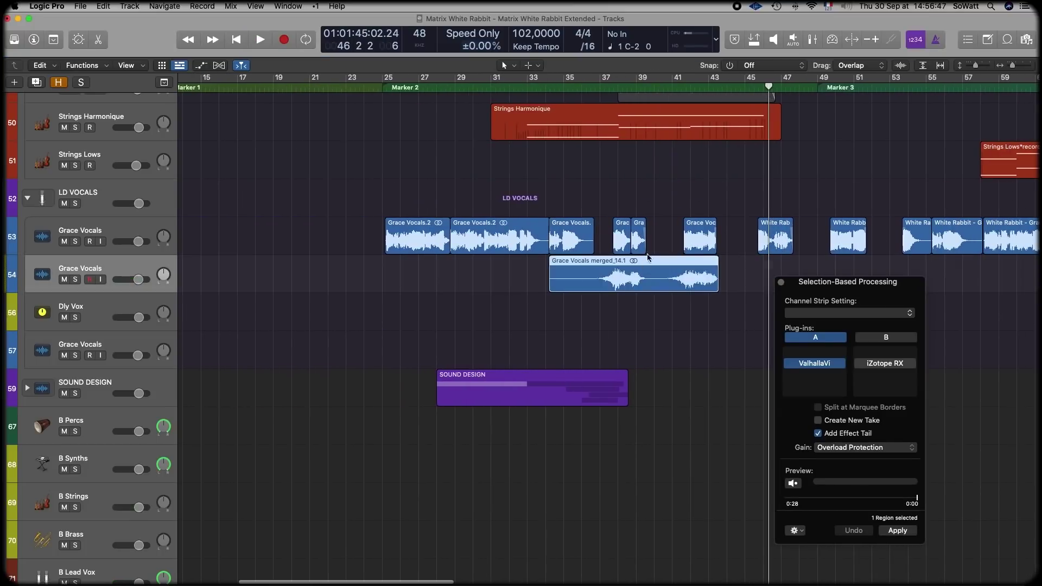
Split the reversed reverb region into two swells and trim each to end as its vocal phrase enters, near bars 38 and 41.
key("c")
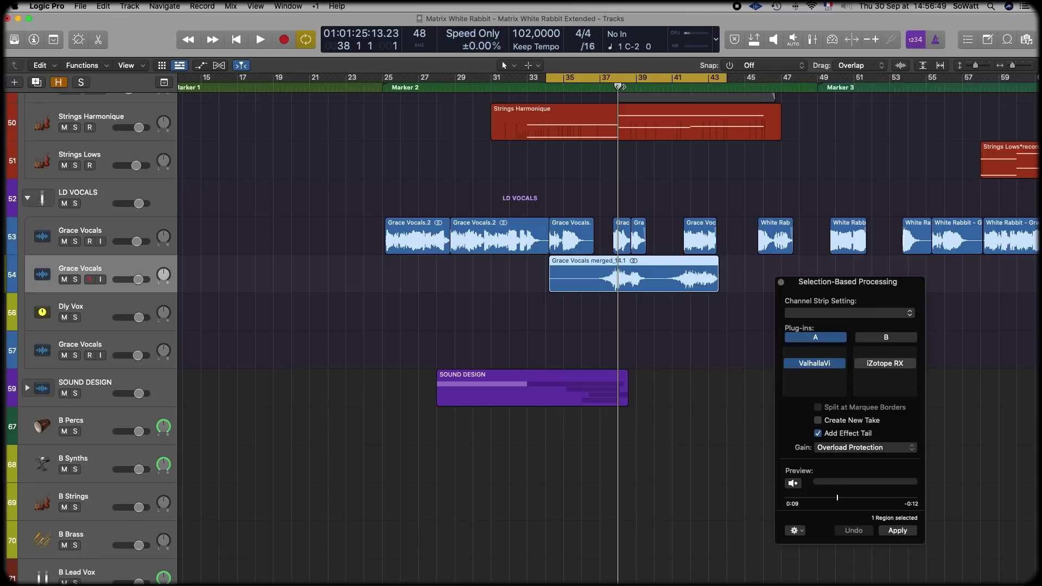
key("z")
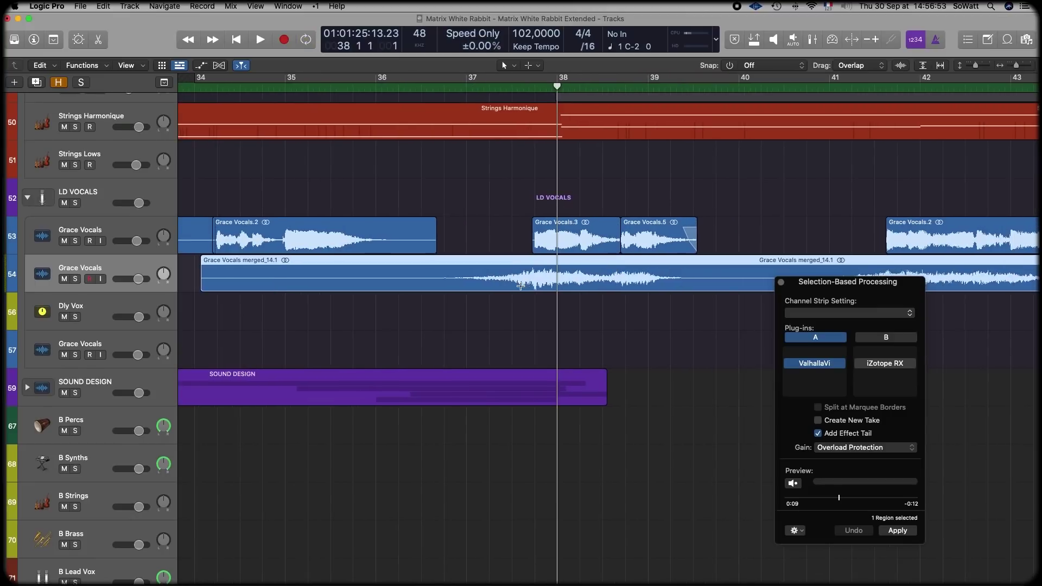
key("super+z")
scroll(433, 295, "right", 5)
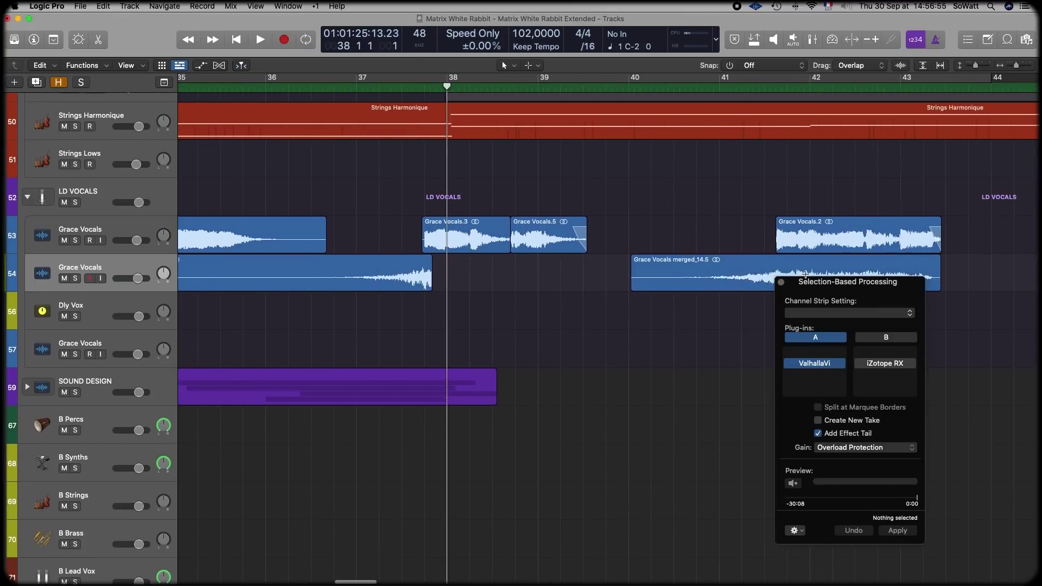
scroll(337, 283, "left", 4)
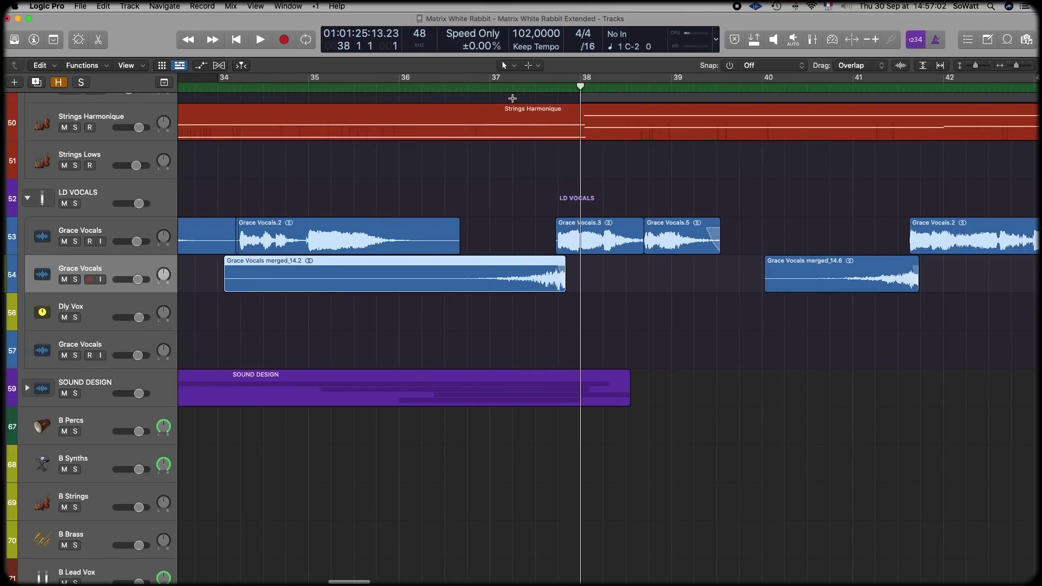
Play back the two reverse reverb swells with the LD VOCALS stack soloed.
key("space")
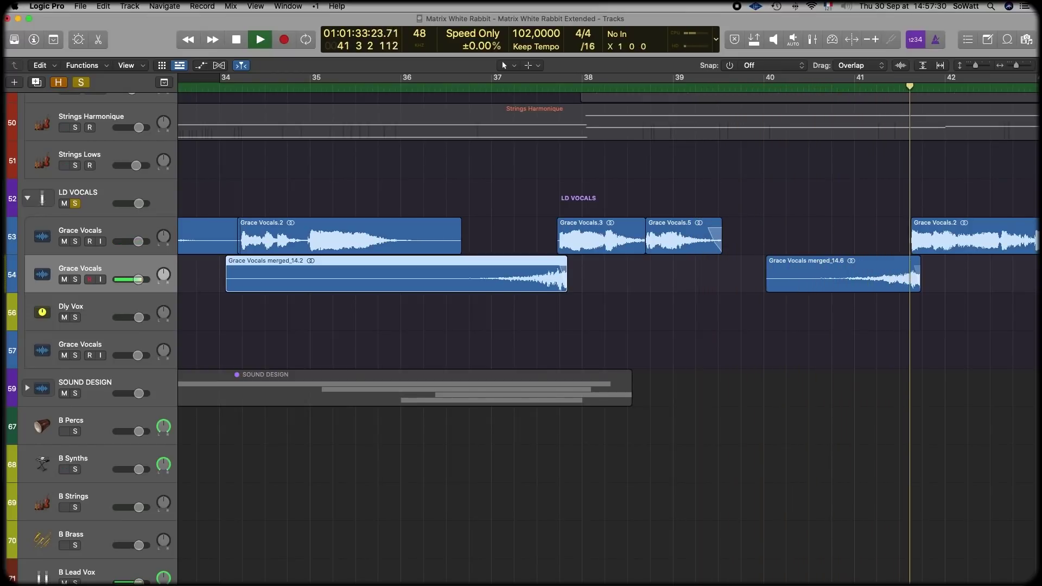
key("super+Left")
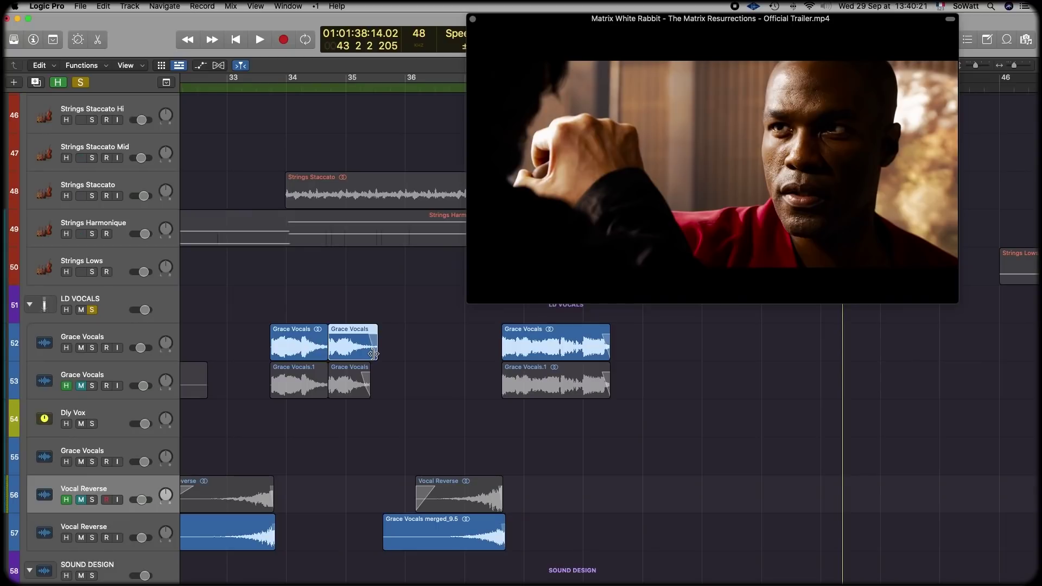
Extend the second short Grace Vocals region near bar 35 to about bar 37 on the upper lead vocal track, and undo the extension.
left_click_drag(374, 354, 477, 354)
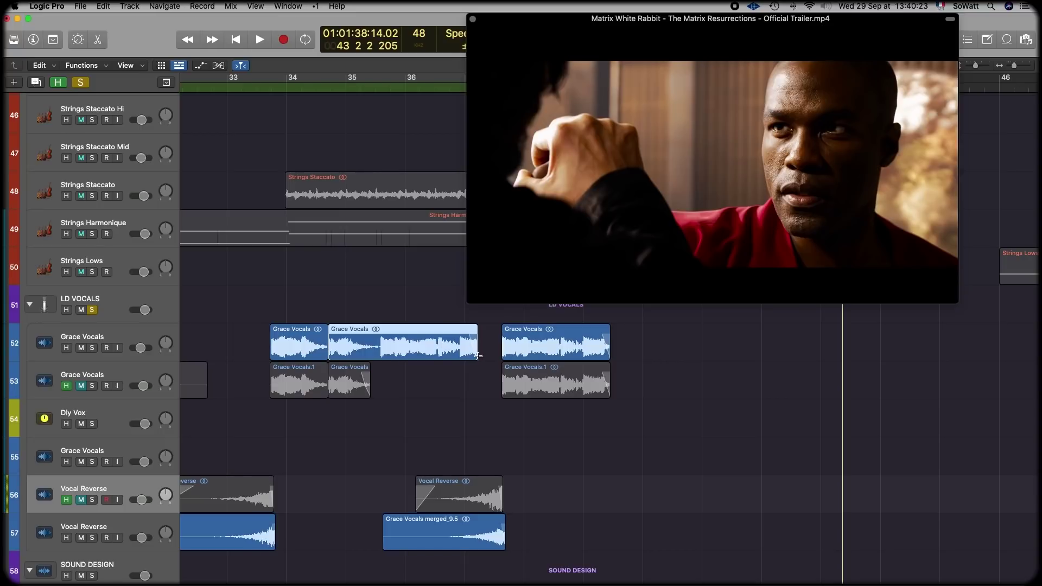
key("super+z")
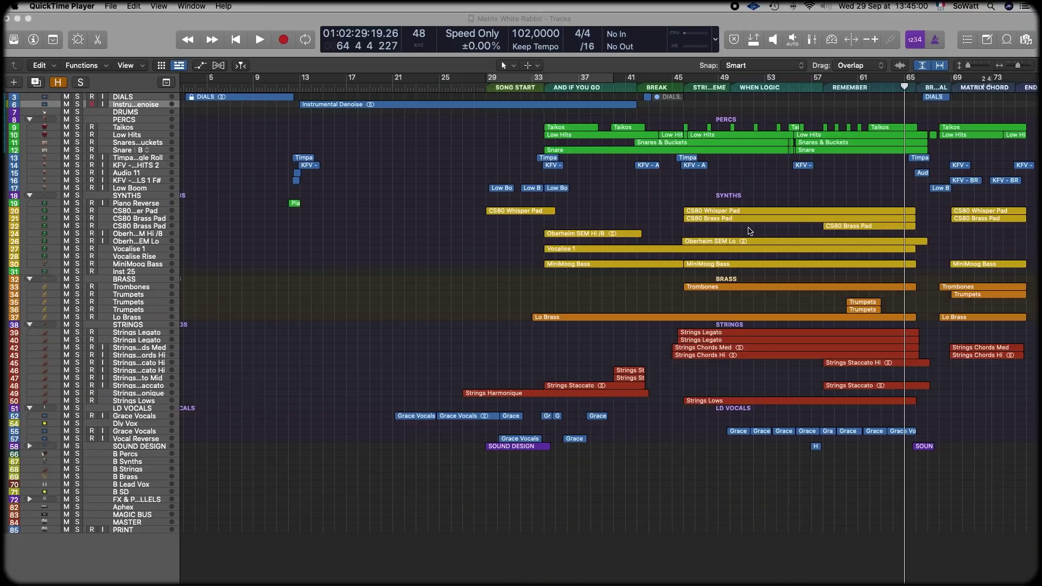
Solo the Oberheim SEM Lo track while the strings theme section plays.
scroll(821, 207, "right", 2)
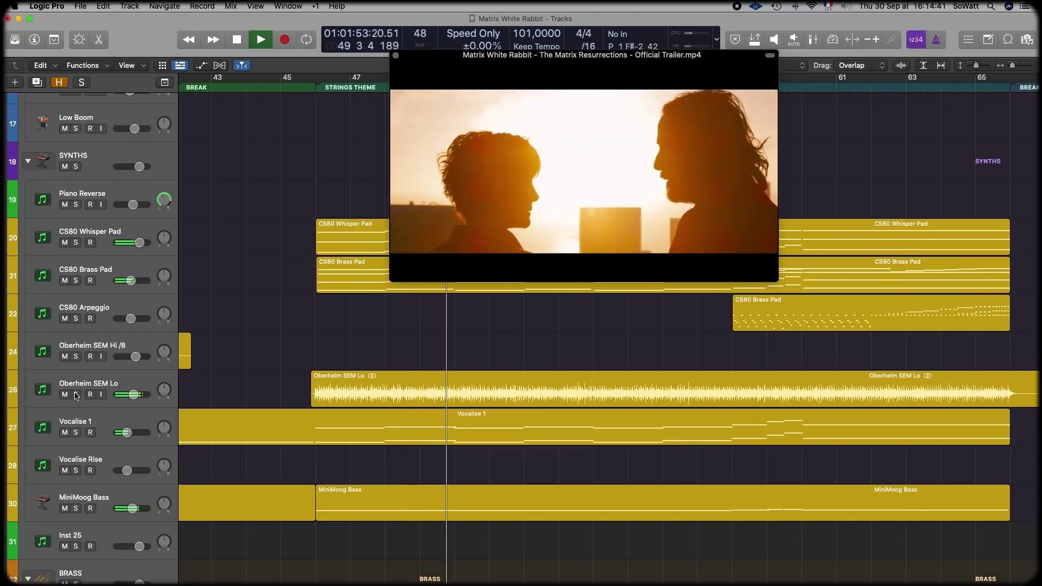
left_click(76, 395)
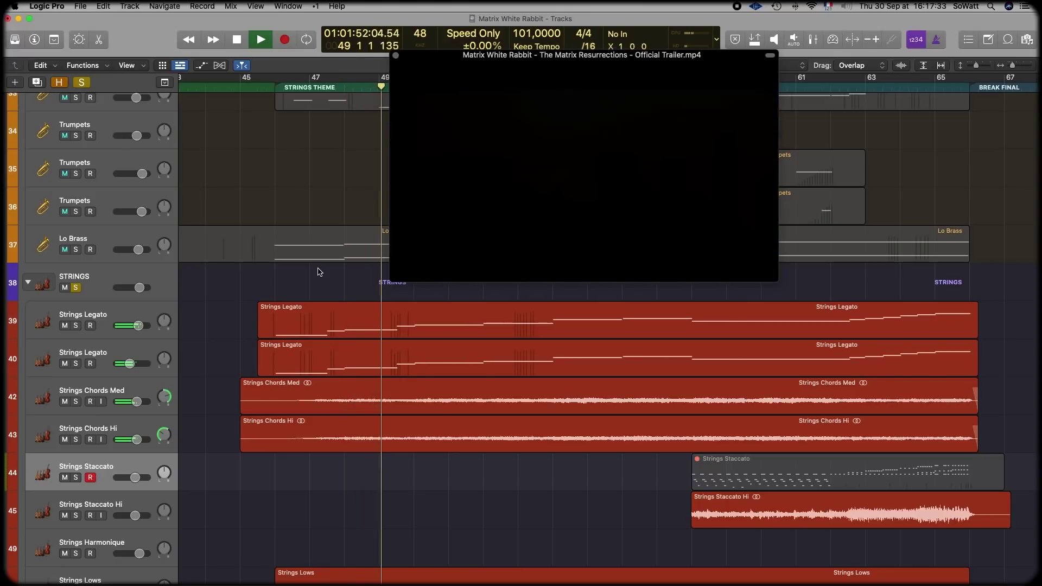
Review the strings, lead vocal and brass tracks through the final break and Matrix chord sections during playback.
scroll(319, 271, "down", 10)
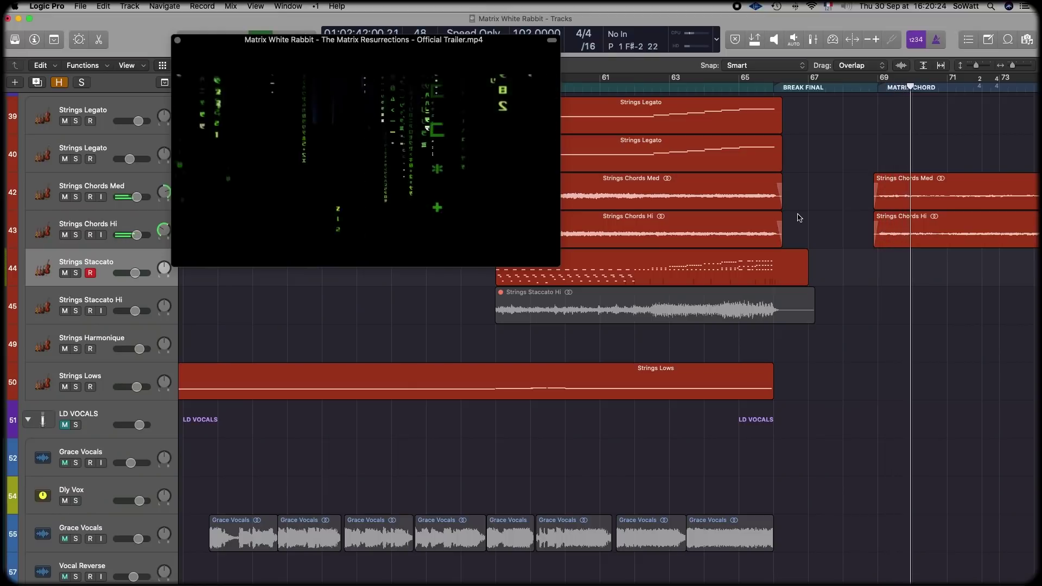
scroll(798, 218, "up", 5)
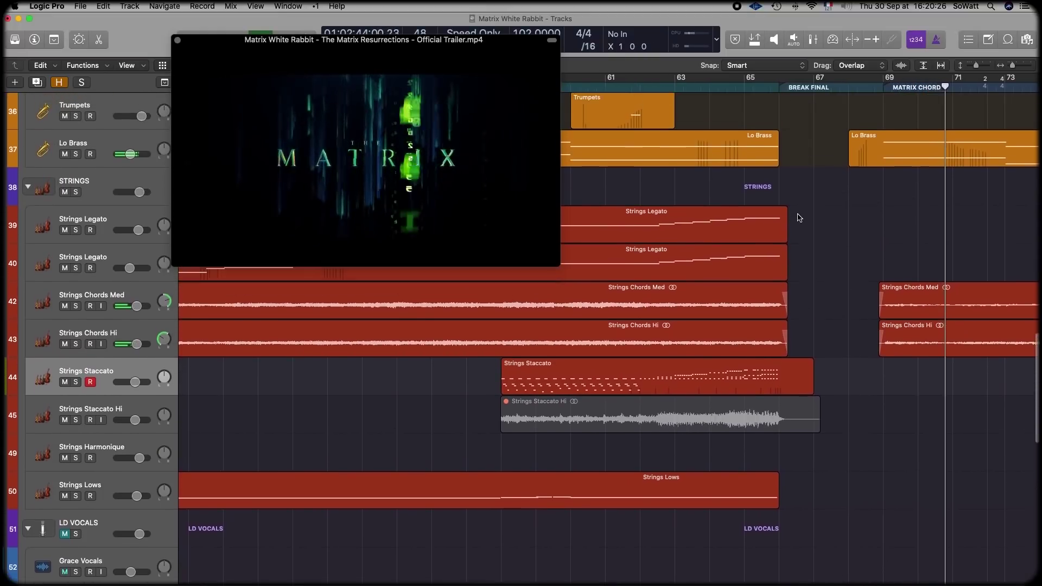
scroll(798, 217, "right", 5)
scroll(798, 217, "up", 3)
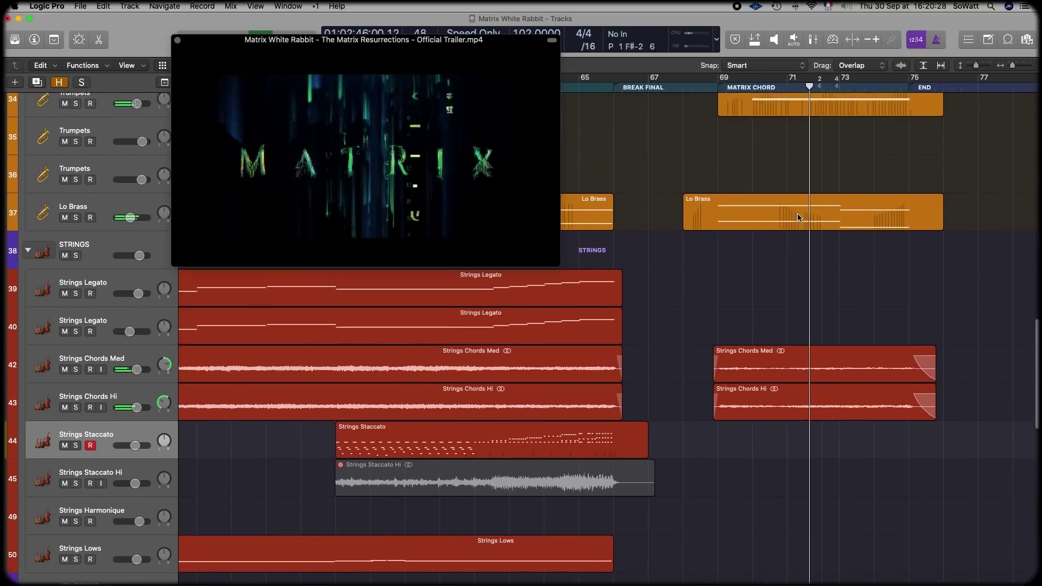
scroll(798, 217, "up", 3)
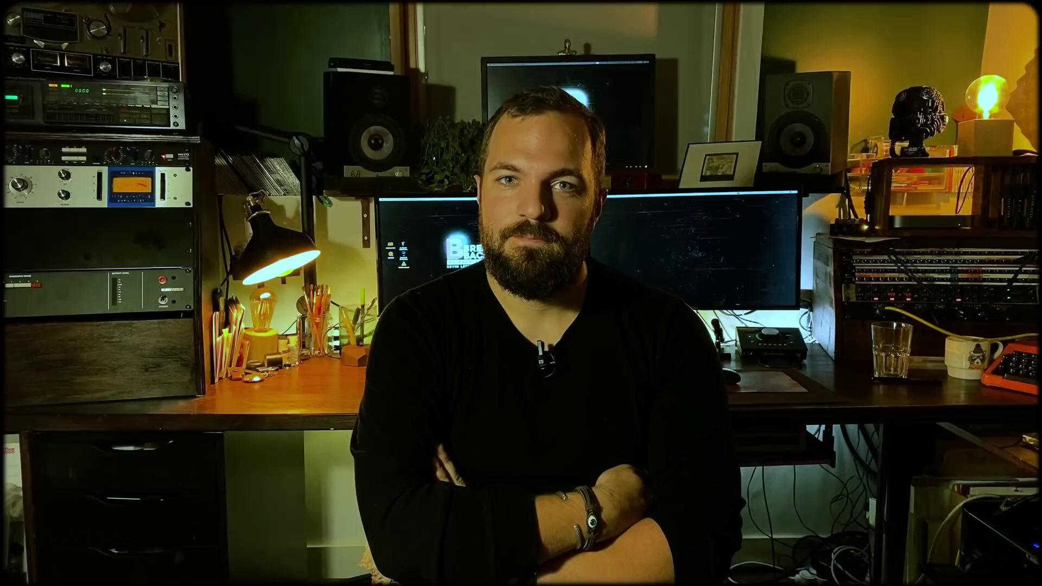